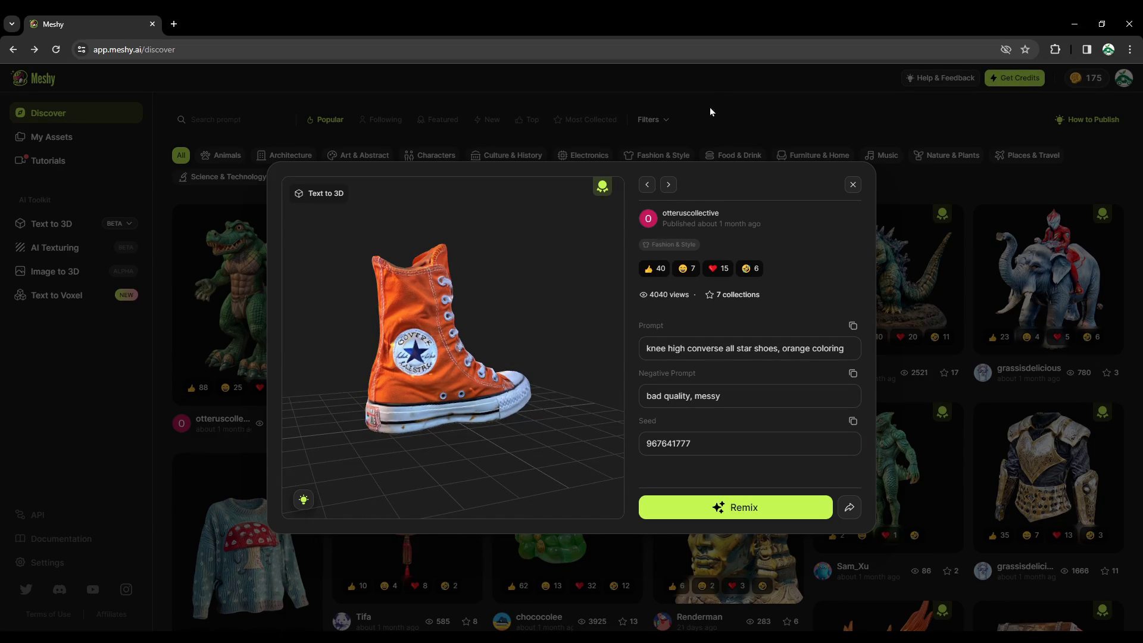
Close the high-top shoe model's details and switch to the Text to 3D workspace.
left_click_drag(503, 439, 434, 432)
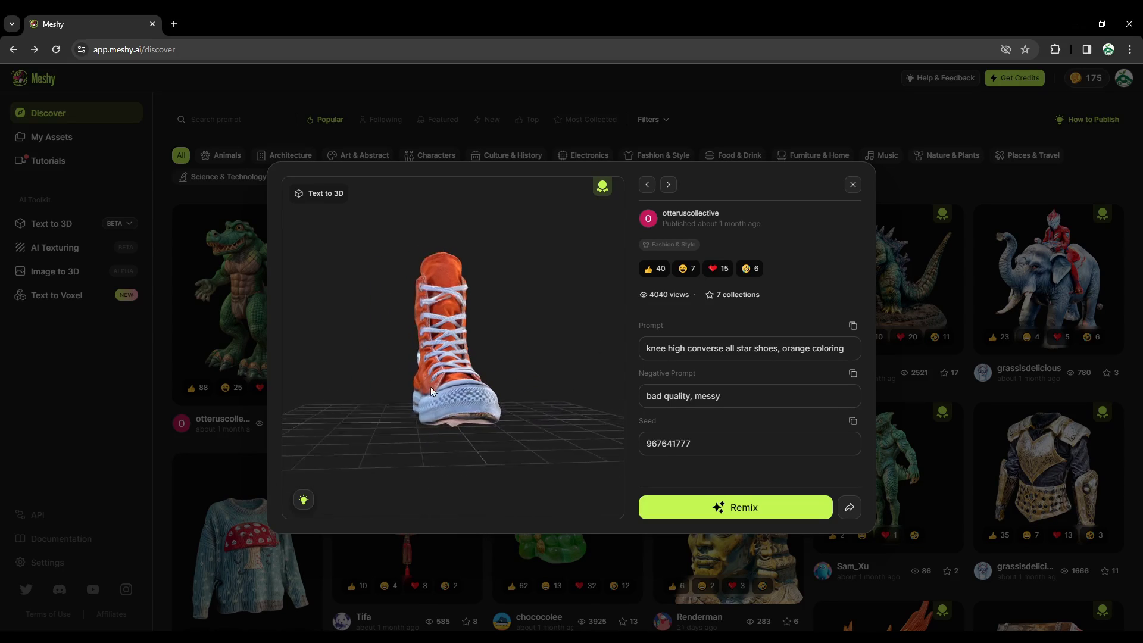
left_click(854, 187)
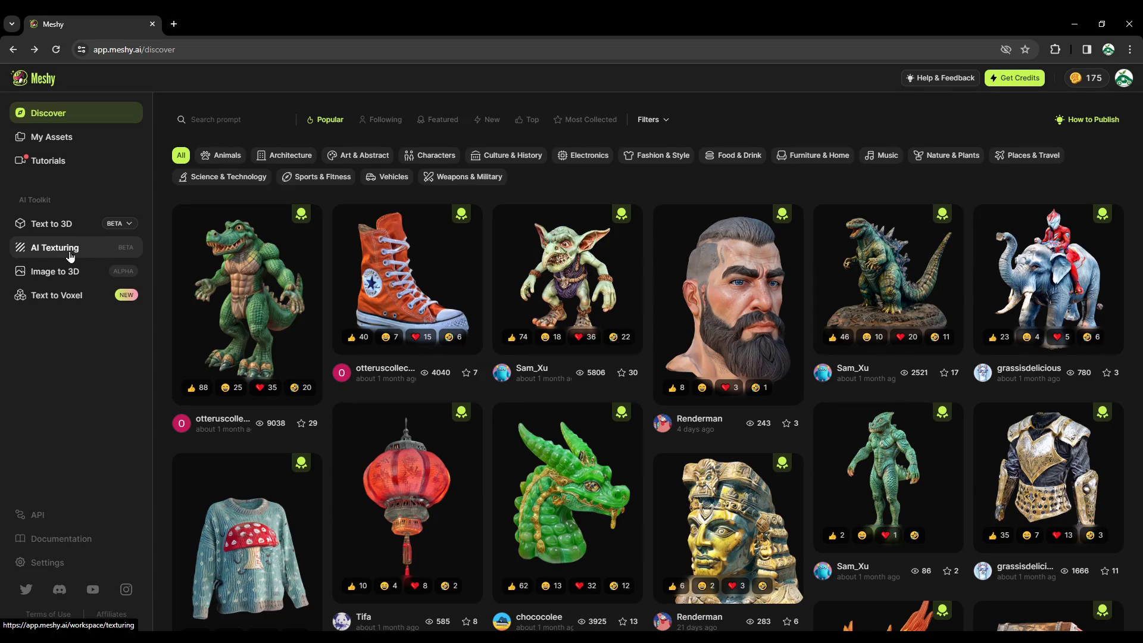
left_click(35, 231)
Enter 'Panda' as the object prompt and generate the preview models.
left_click(99, 194)
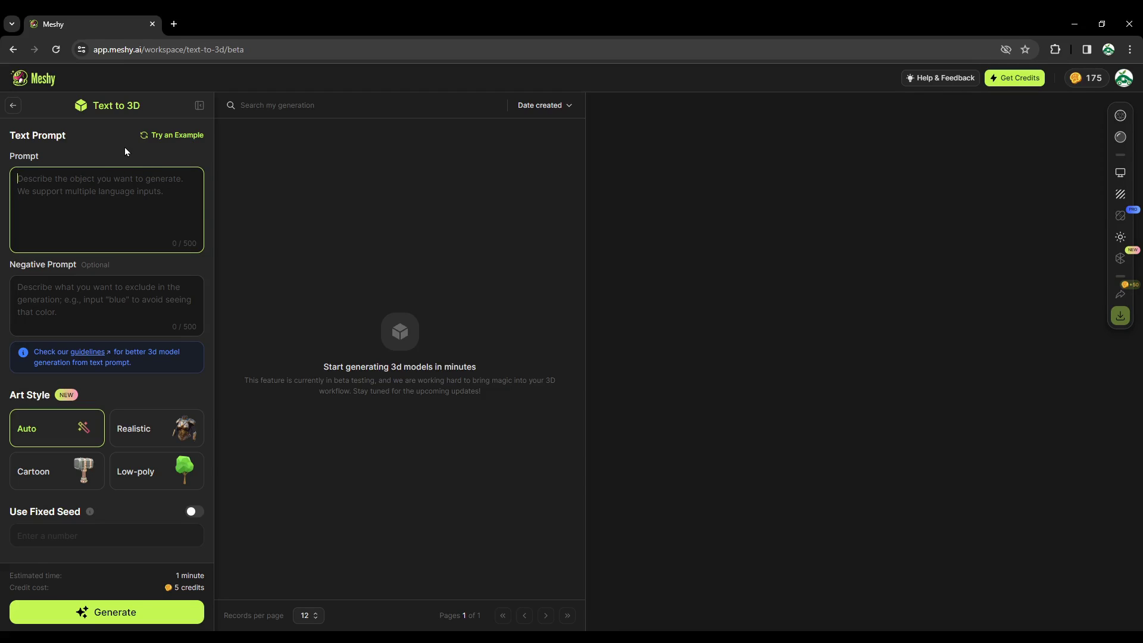
type("P")
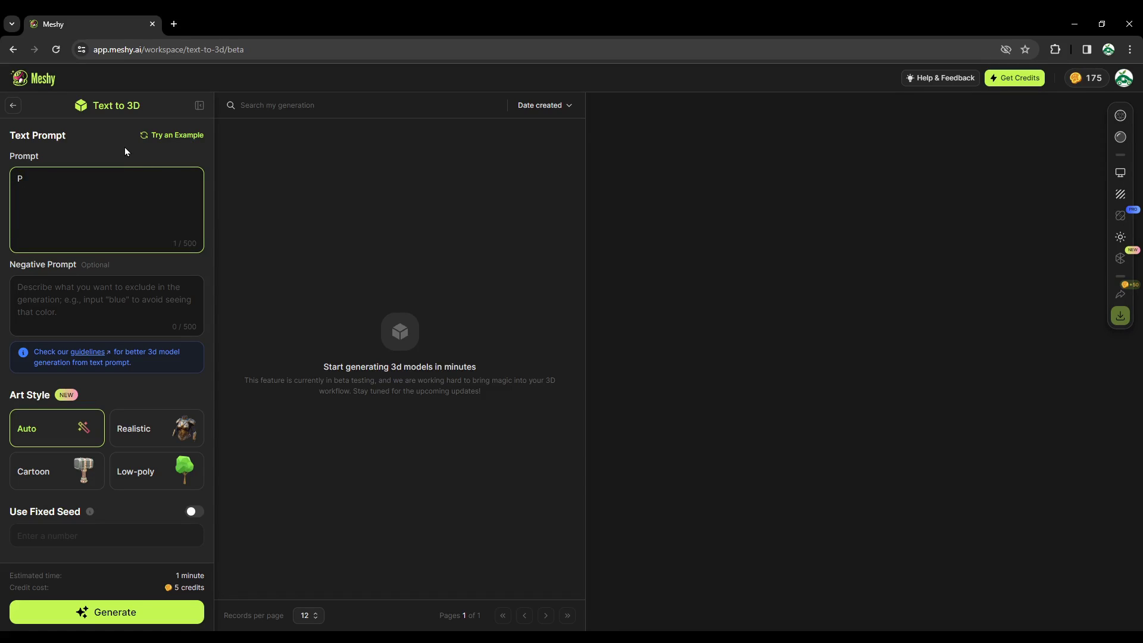
type("anda")
left_click(127, 619)
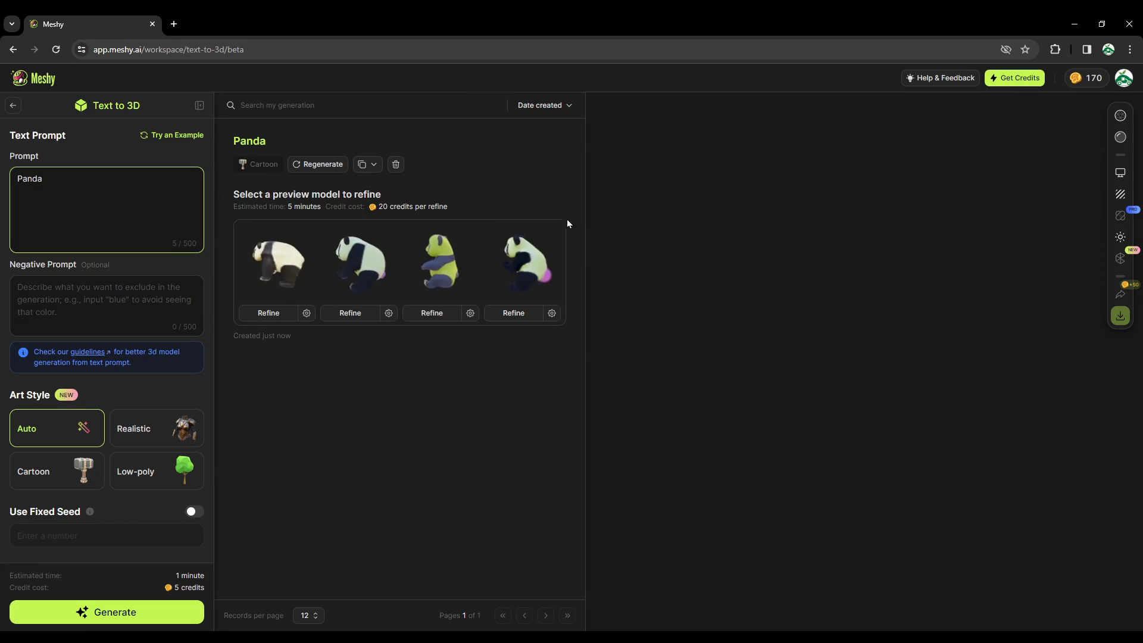
Inspect the fourth, third and second panda previews, leaving the second in the viewer.
left_click(531, 270)
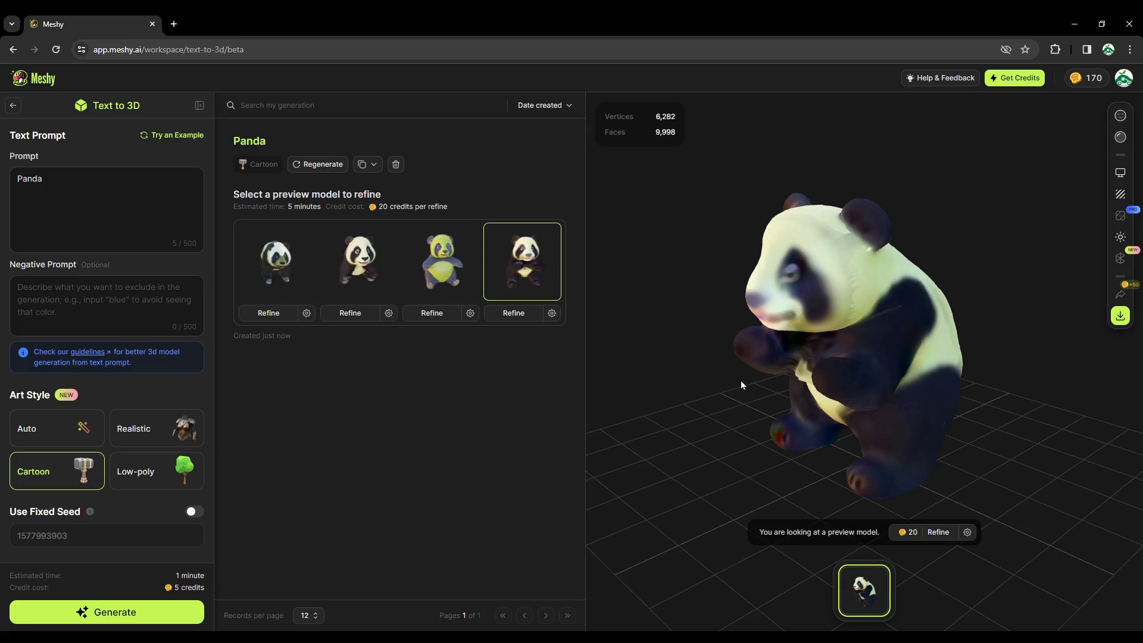
left_click_drag(741, 381, 770, 364)
left_click(453, 266)
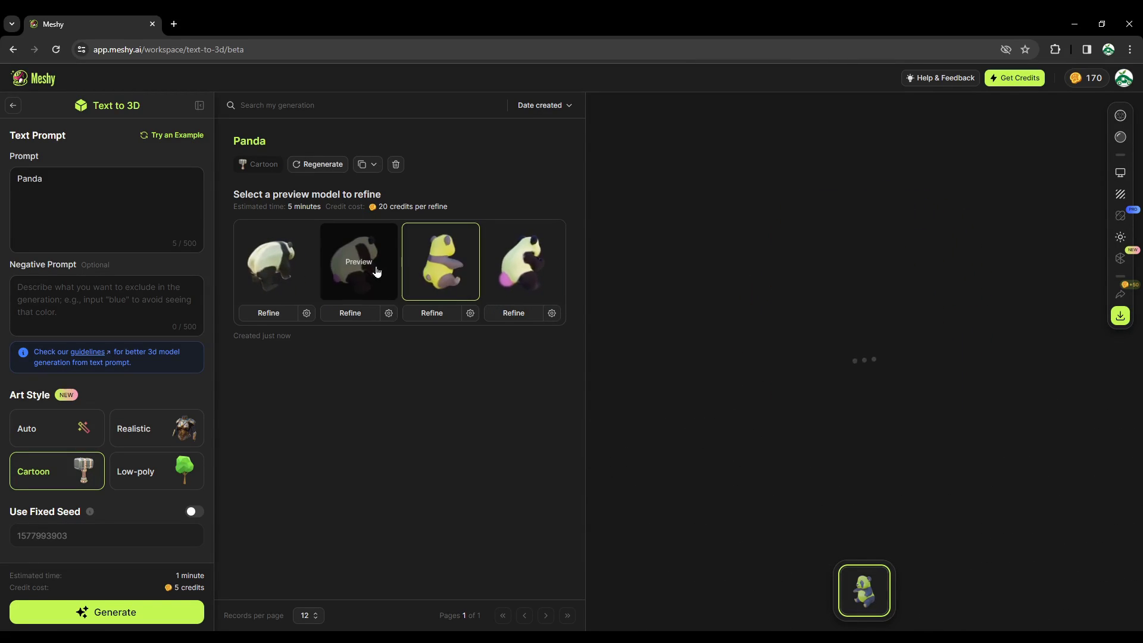
left_click(354, 265)
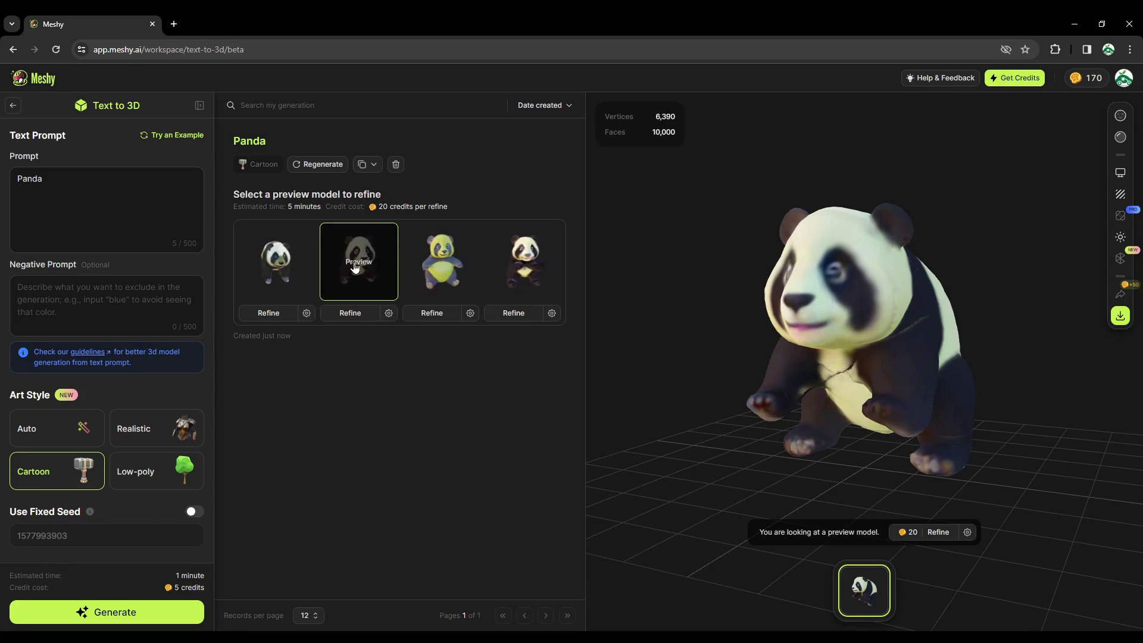
left_click_drag(674, 372, 835, 377)
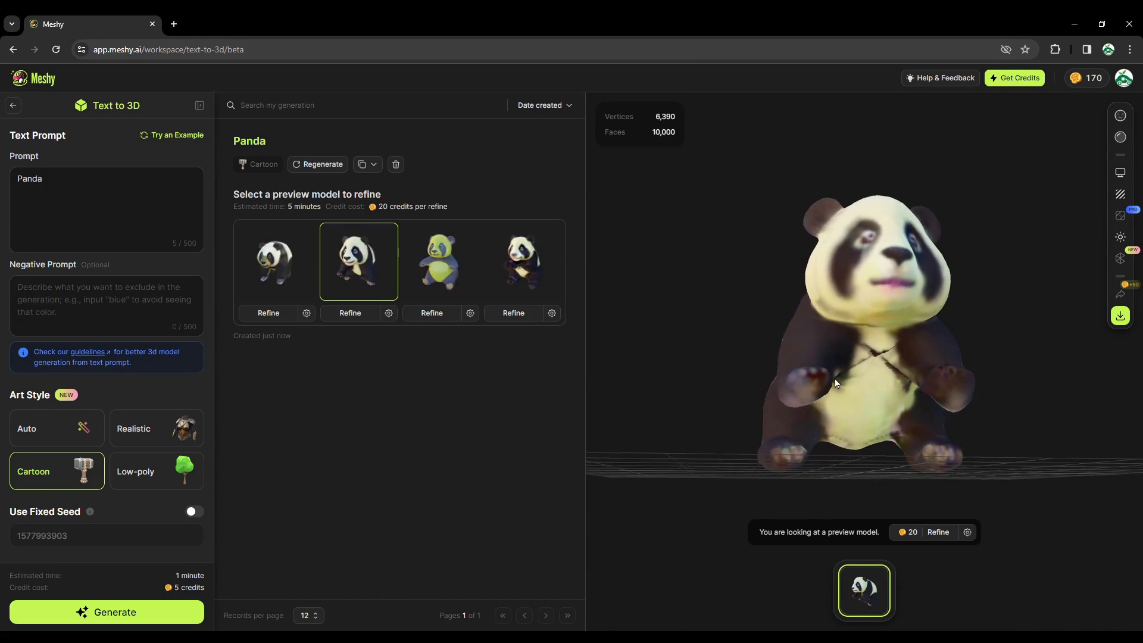
Refine the second panda preview and wait for the Refined card to finish.
left_click(351, 314)
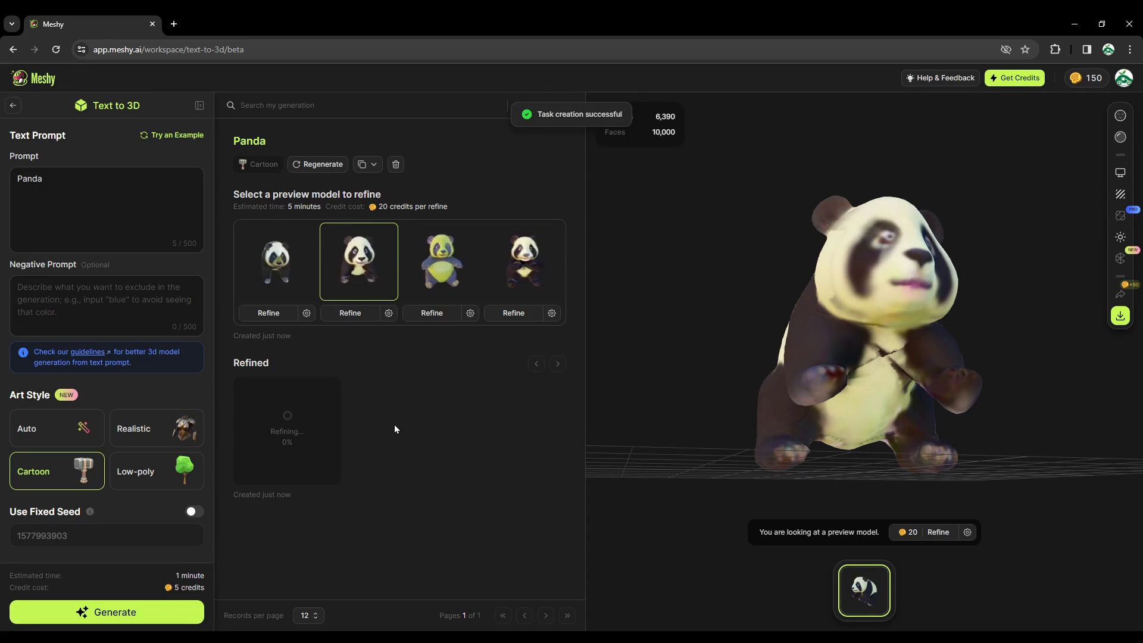
mouse_move(288, 423)
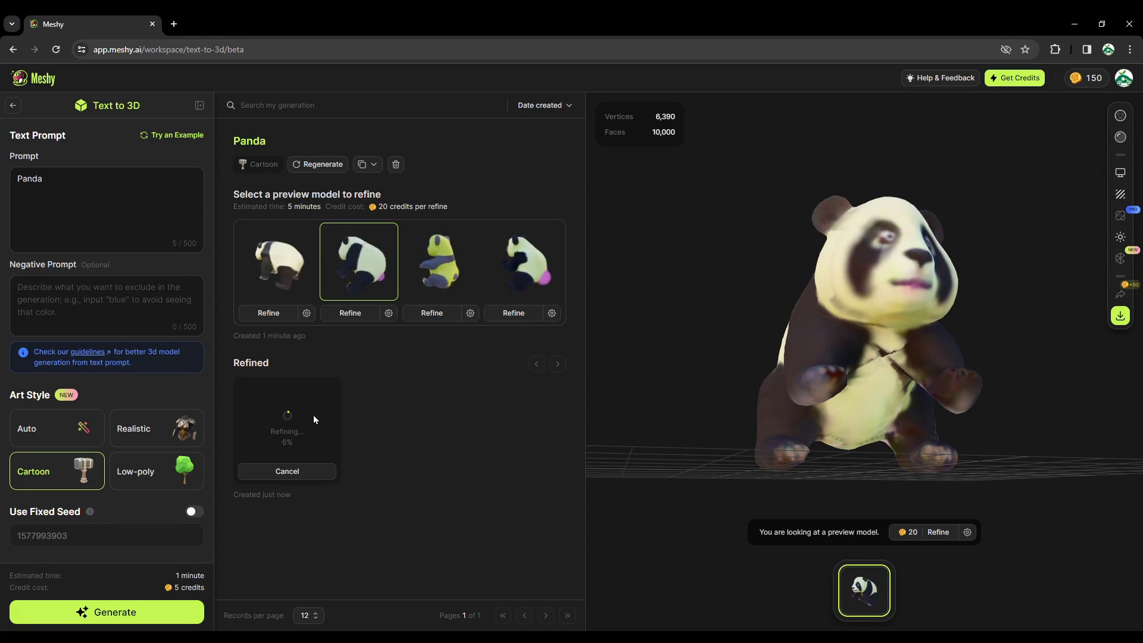
left_click_drag(702, 334, 891, 368)
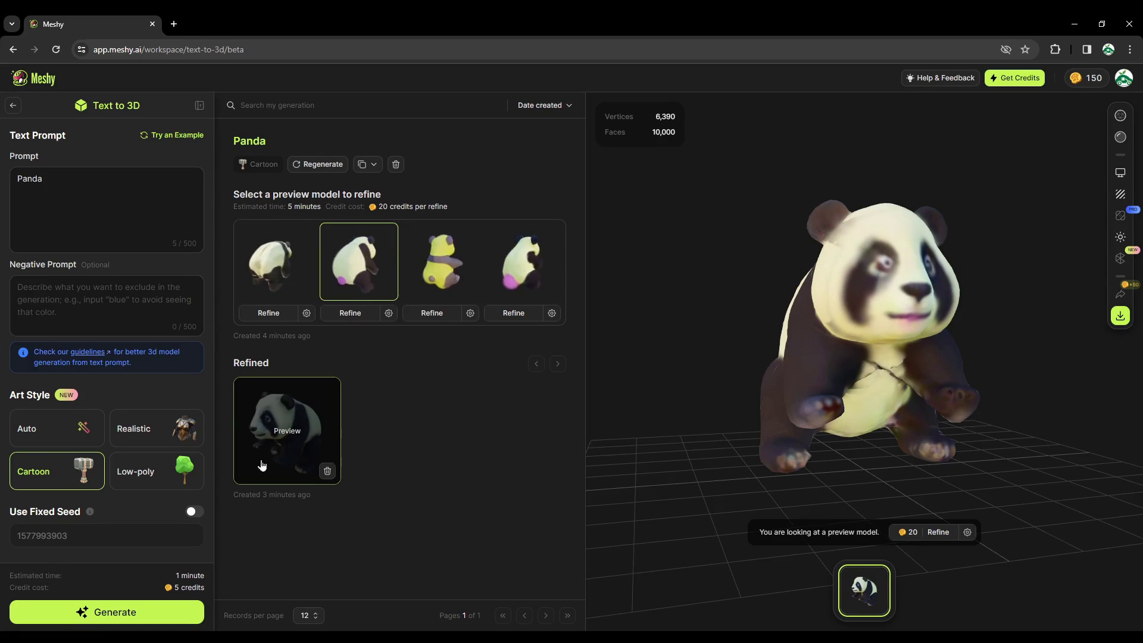
Load the refined panda and orbit it to side and raised left-facing views.
left_click(272, 423)
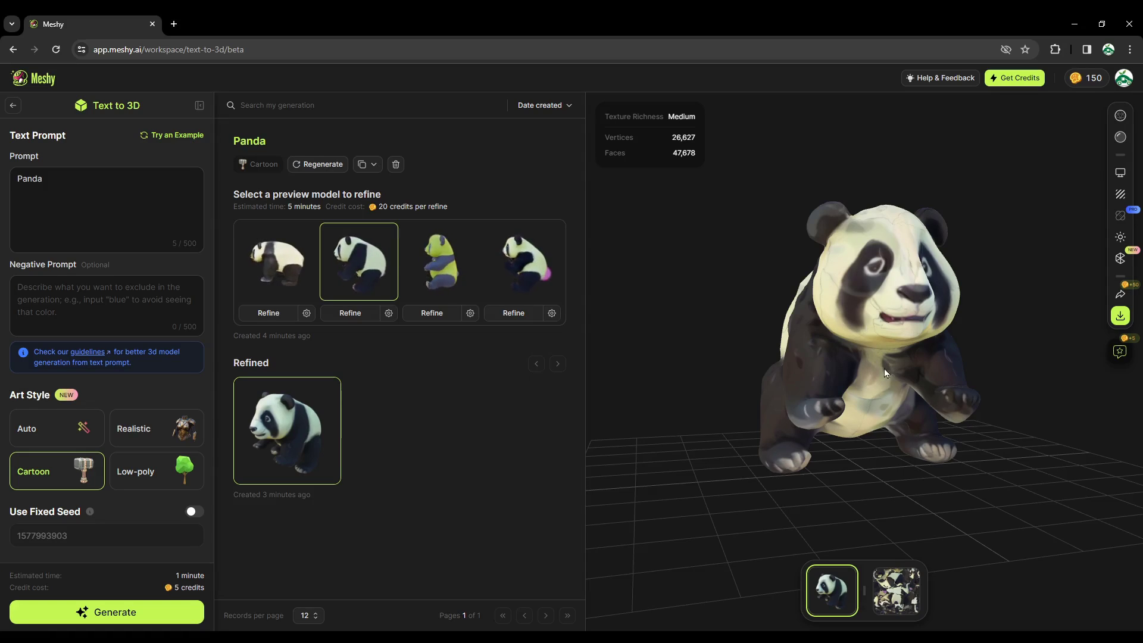
left_click_drag(853, 480, 580, 438)
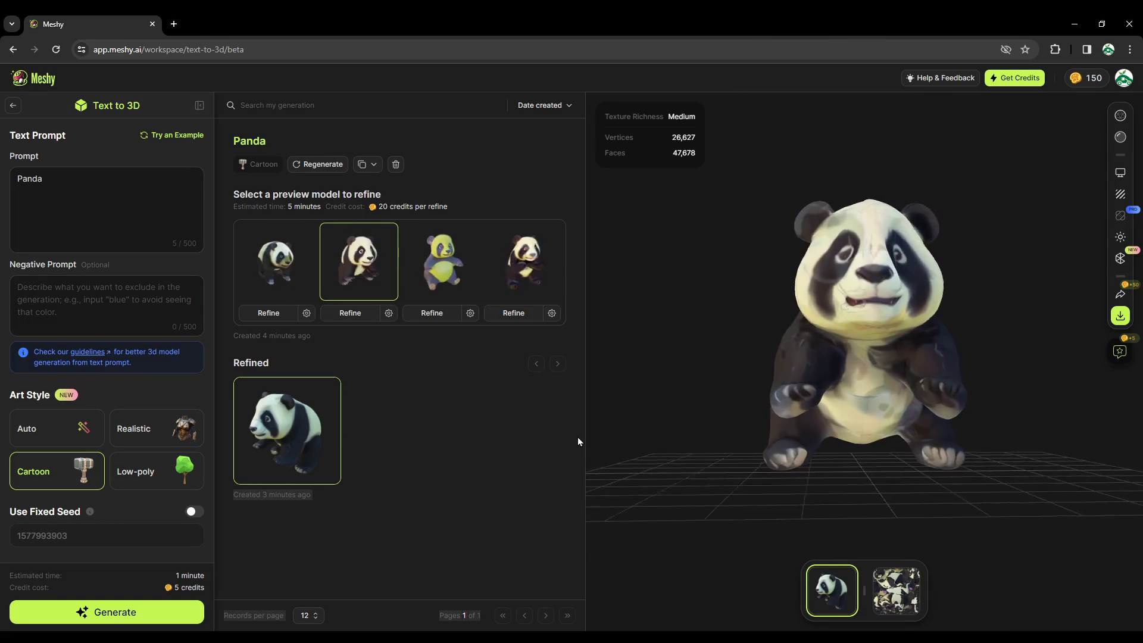
left_click_drag(859, 302, 876, 321)
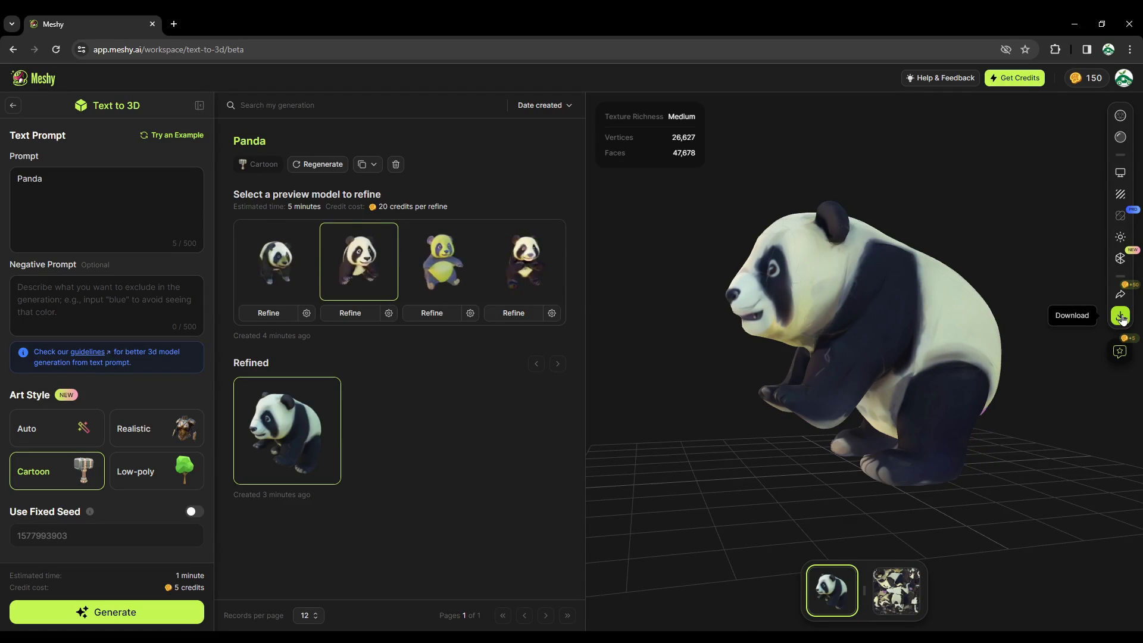
Download the refined panda in FBX format, confirming the 20-credit charge.
left_click(1120, 316)
left_click(990, 425)
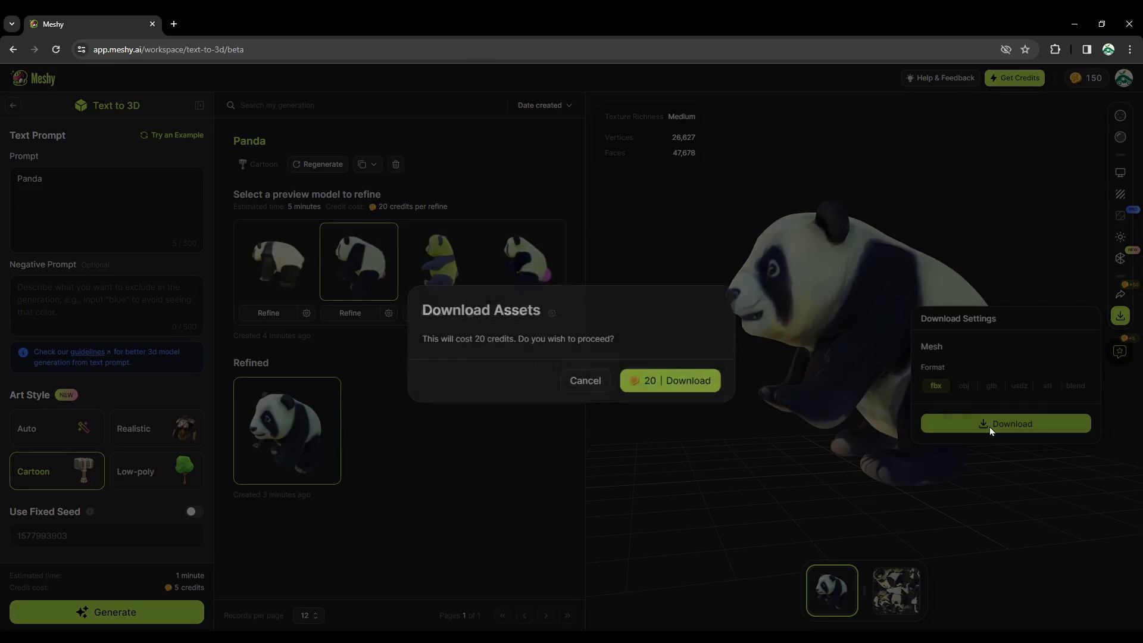
left_click(675, 391)
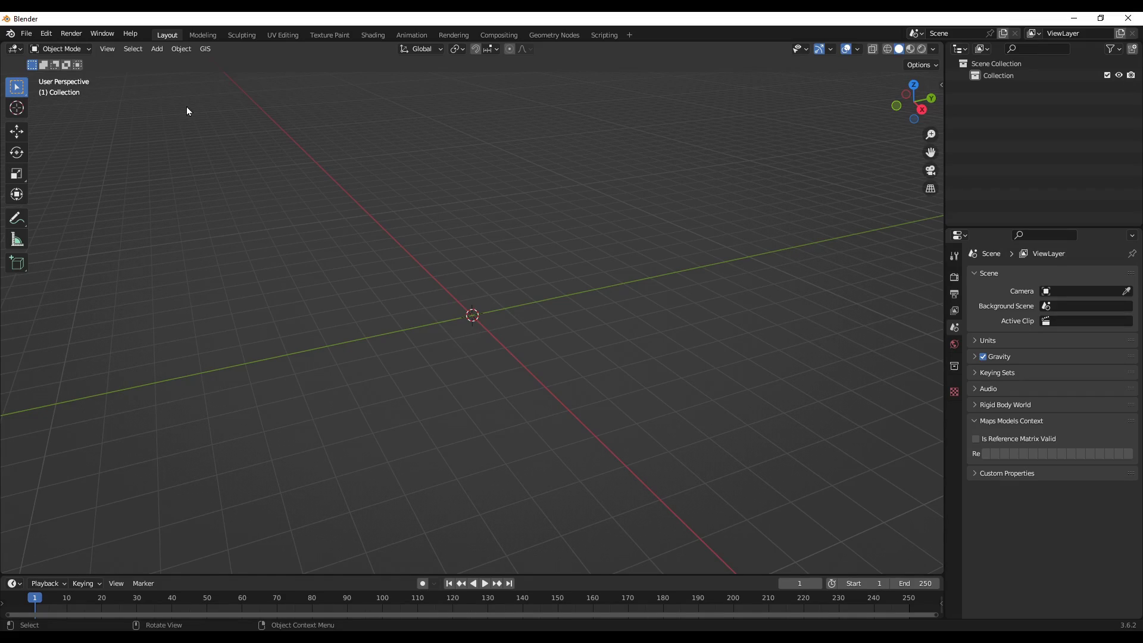
Import model.fbx from the pasted Panda_03091910_fbx folder through File > Import > FBX.
left_click(29, 35)
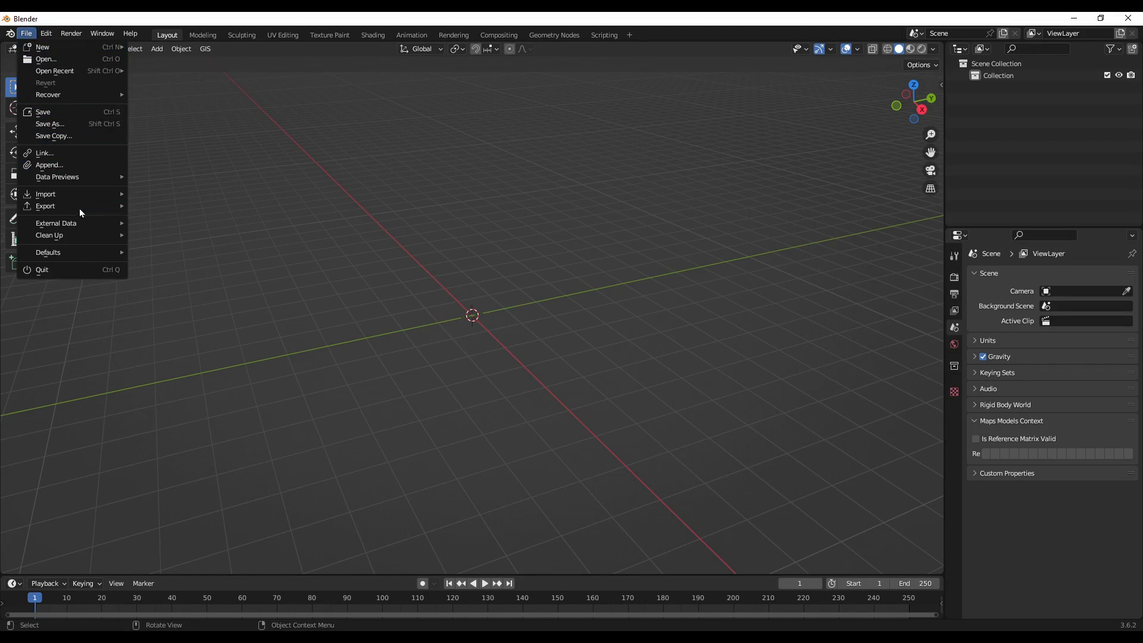
mouse_move(64, 196)
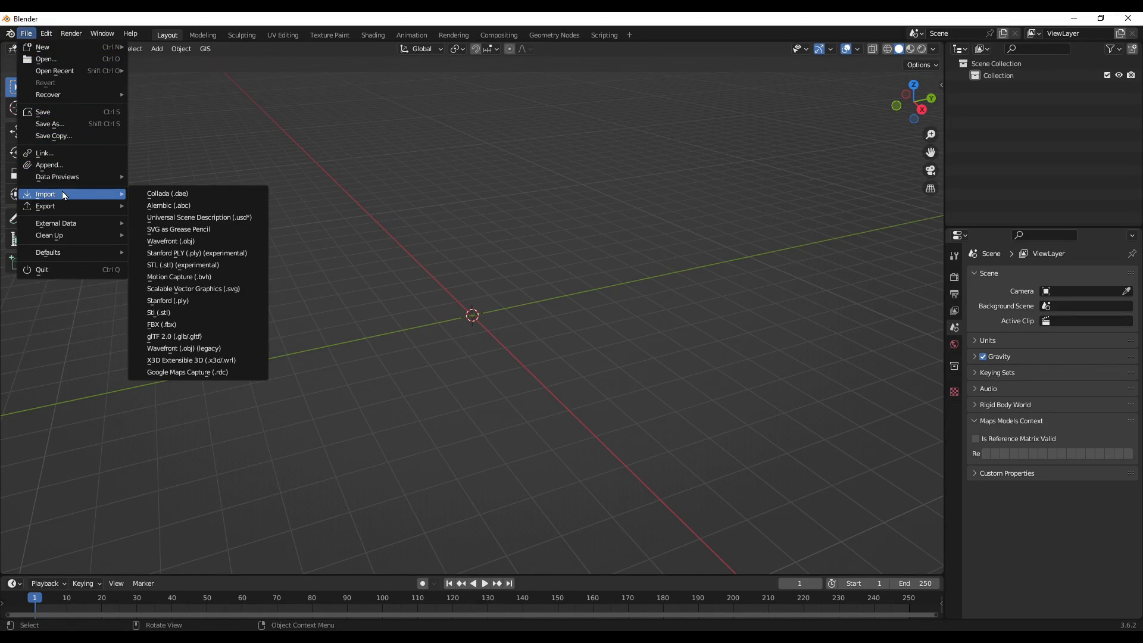
left_click(174, 324)
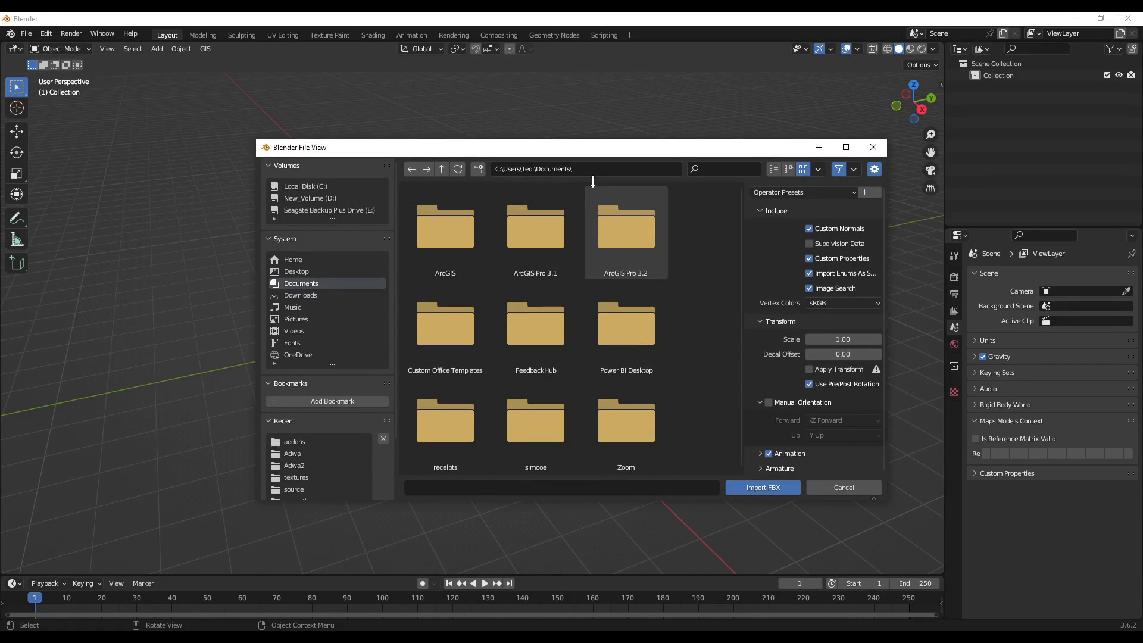
left_click(600, 167)
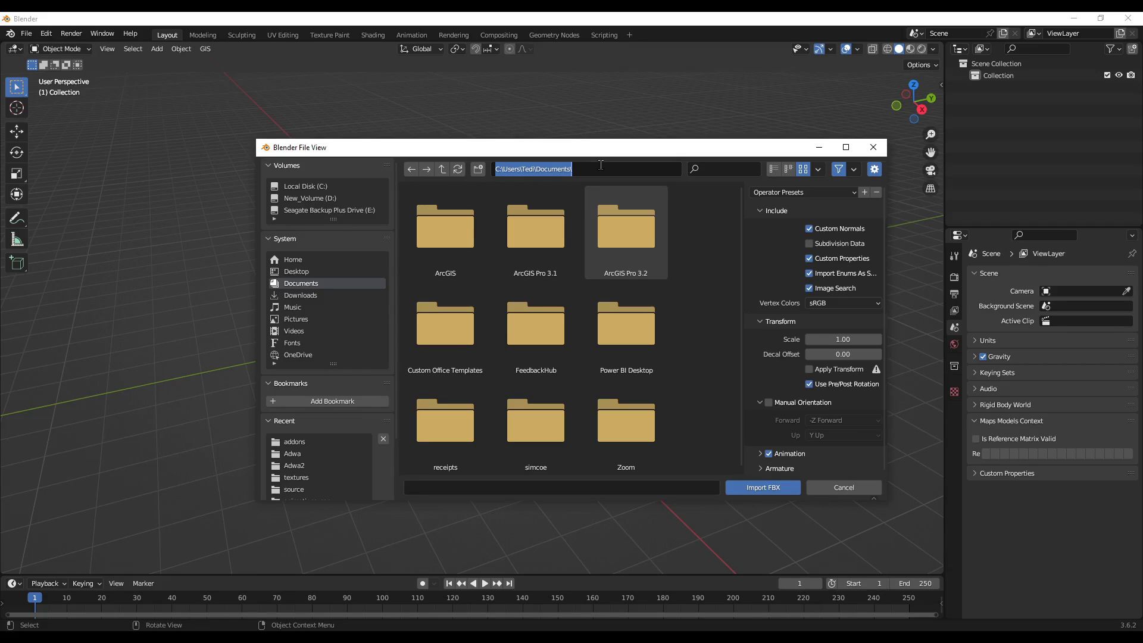
key("ctrl+v")
key("Return")
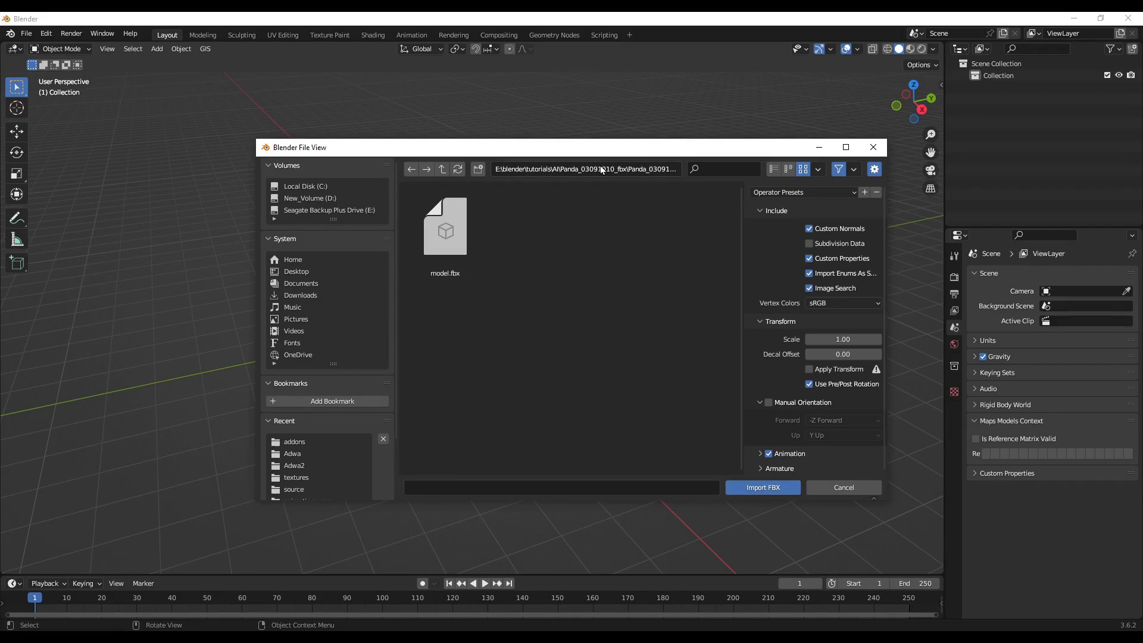
left_click(446, 232)
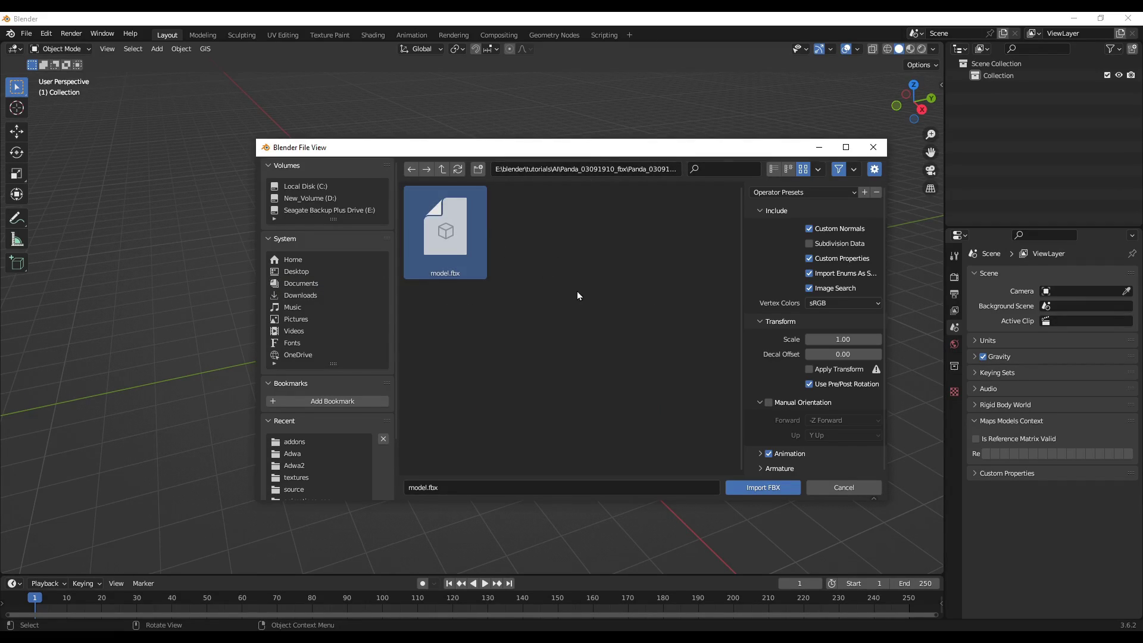
left_click(760, 488)
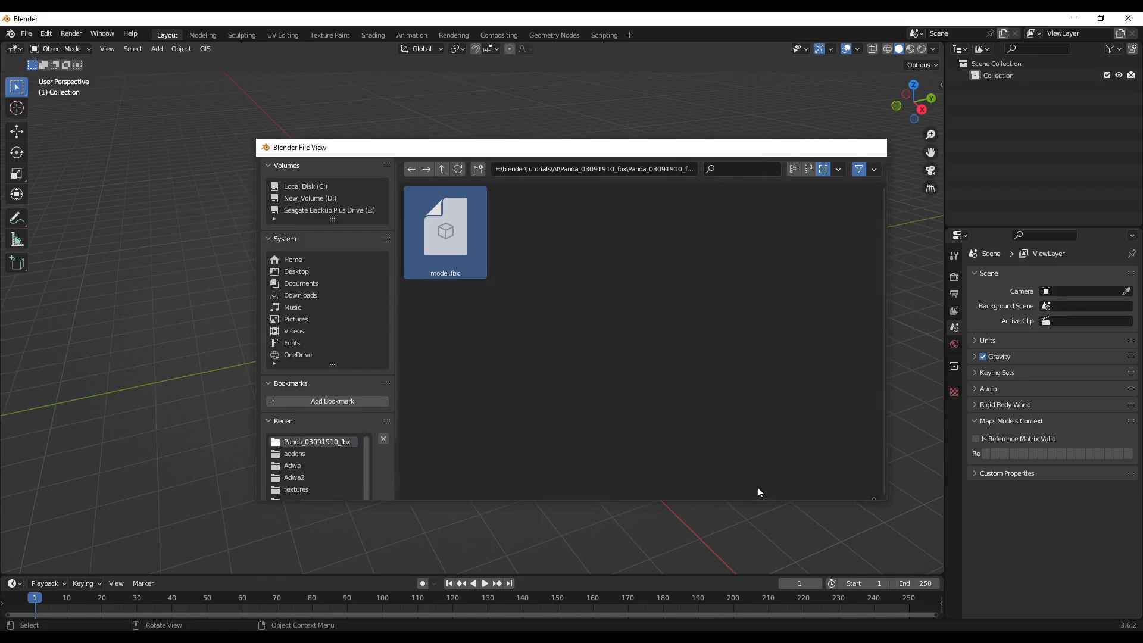
scroll(484, 357, "up", 10)
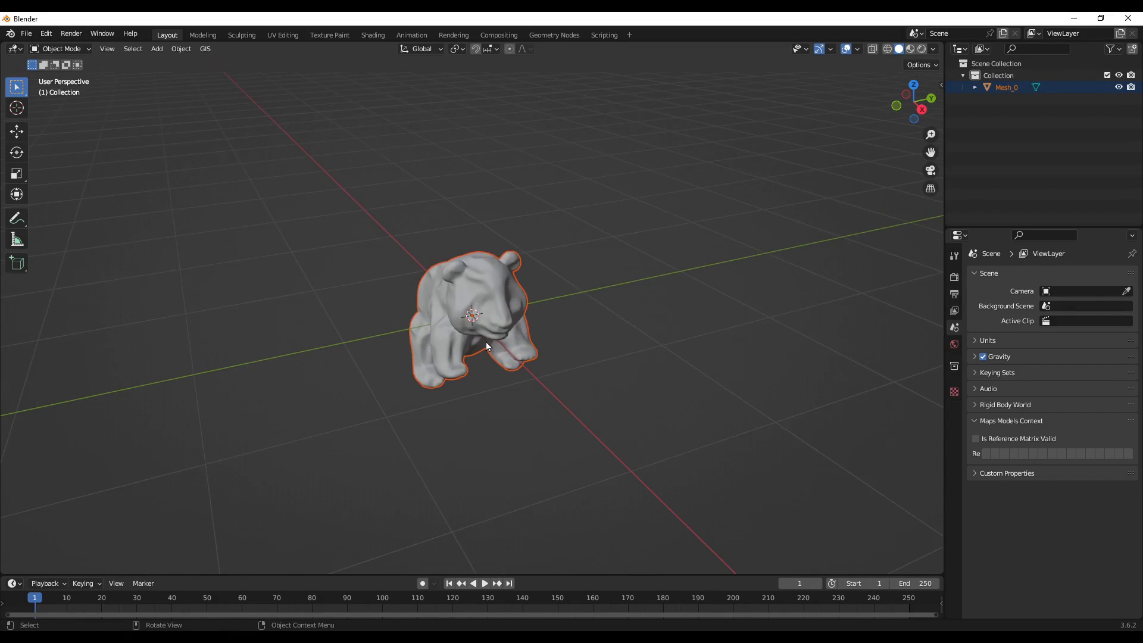
middle_click_drag(676, 440, 226, 397)
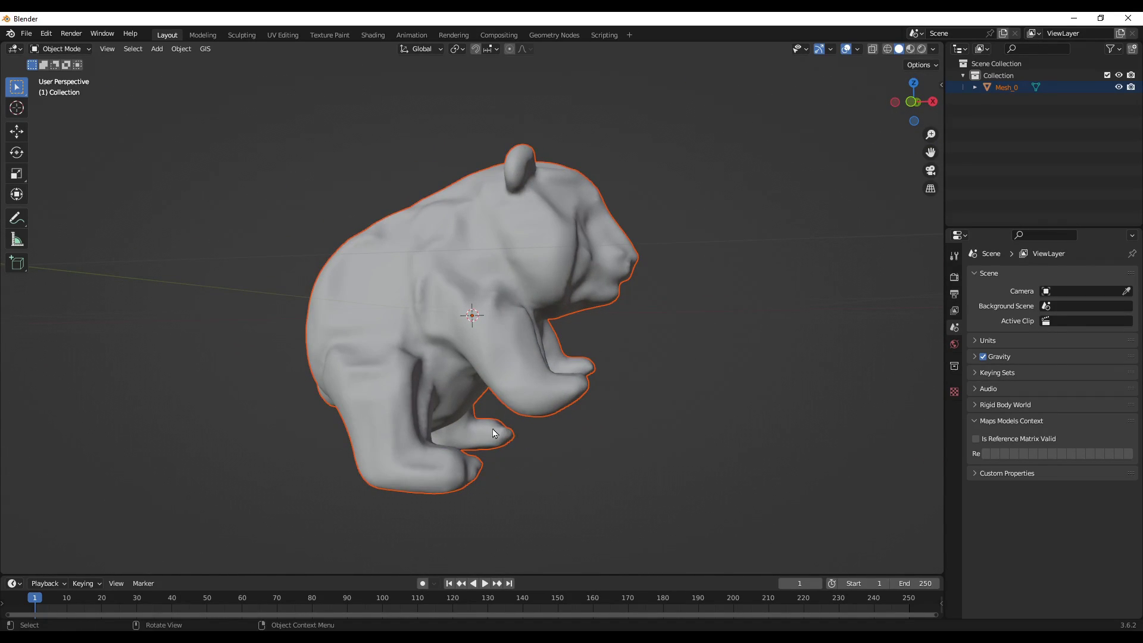
left_click(587, 441)
middle_click_drag(602, 446, 448, 451)
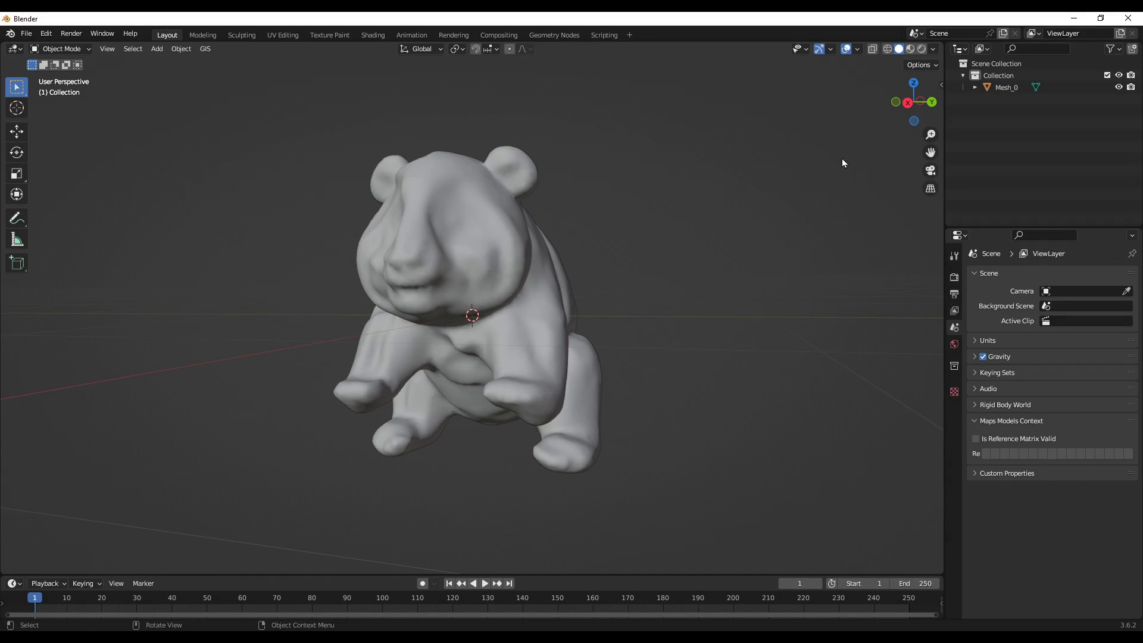
Switch the viewport to Material Preview shading and orbit around the textured panda.
left_click(913, 51)
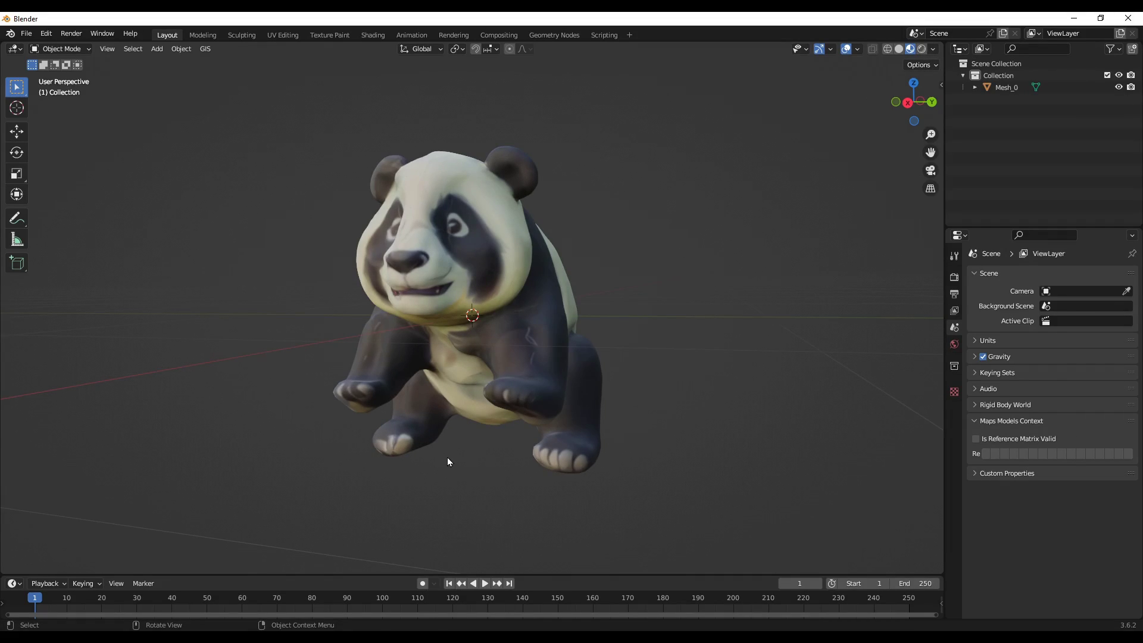
middle_click_drag(447, 458, 432, 417)
scroll(388, 218, "up", 4)
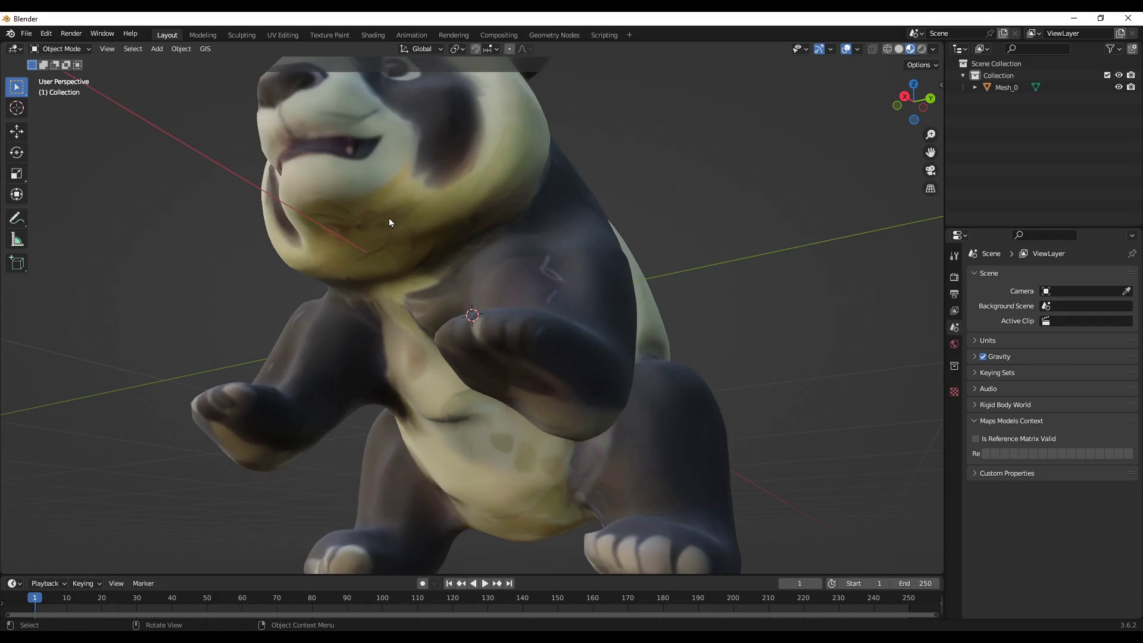
scroll(390, 222, "down", 3)
middle_click_drag(376, 244, 372, 293)
Compare with Solid shading, then return to Material Preview for three-quarter and frontal views.
left_click(899, 49)
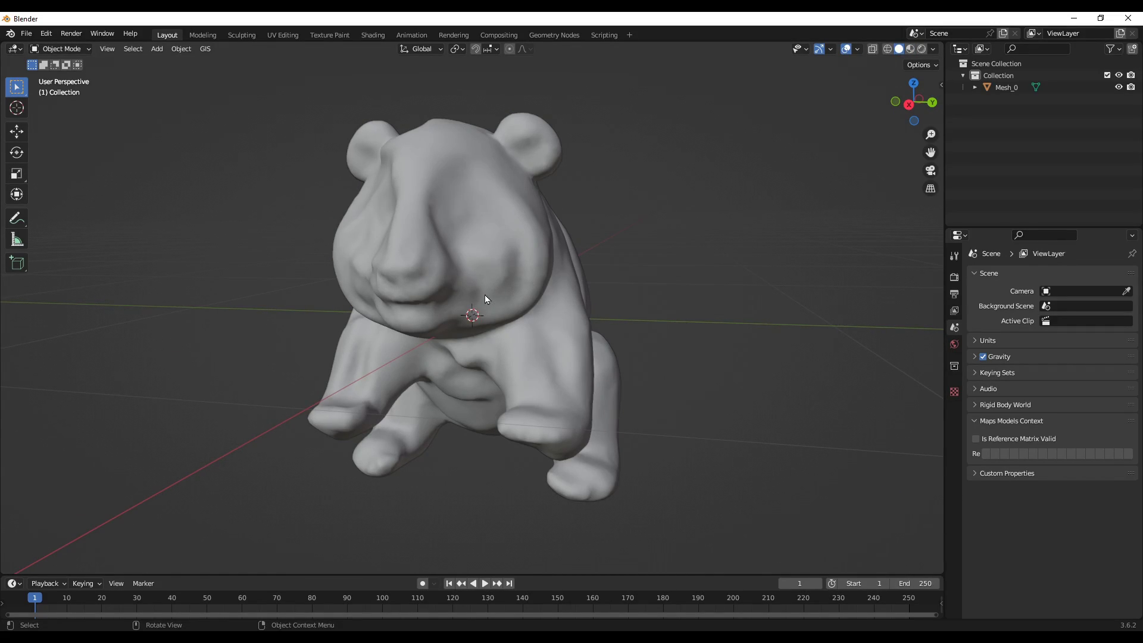
middle_click_drag(449, 425, 741, 381)
left_click(913, 51)
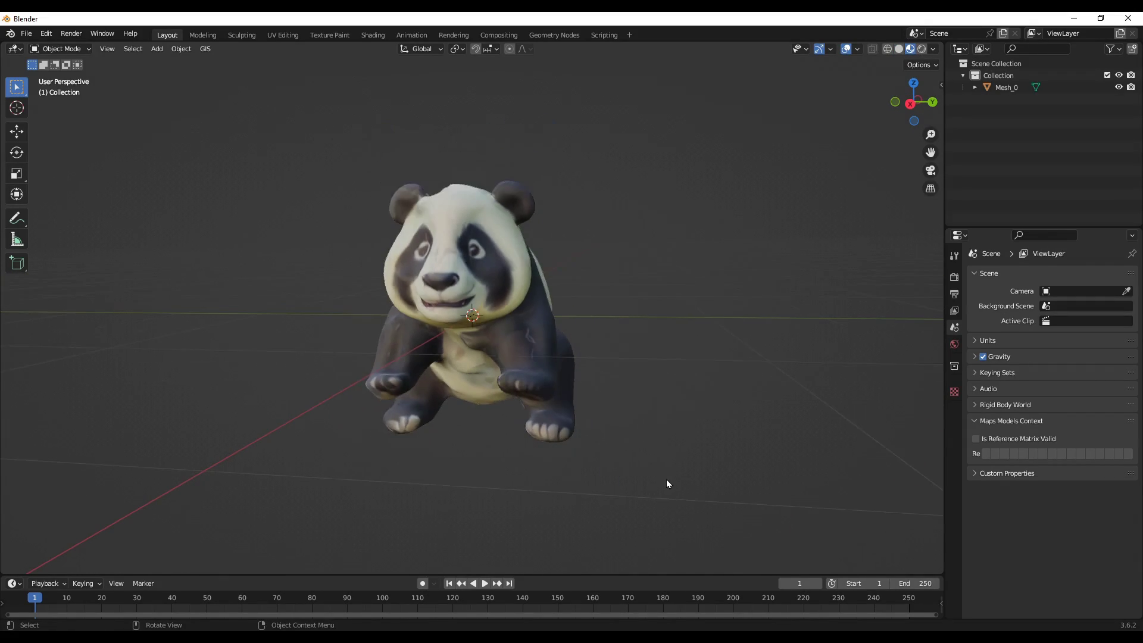
middle_click_drag(506, 439, 443, 420)
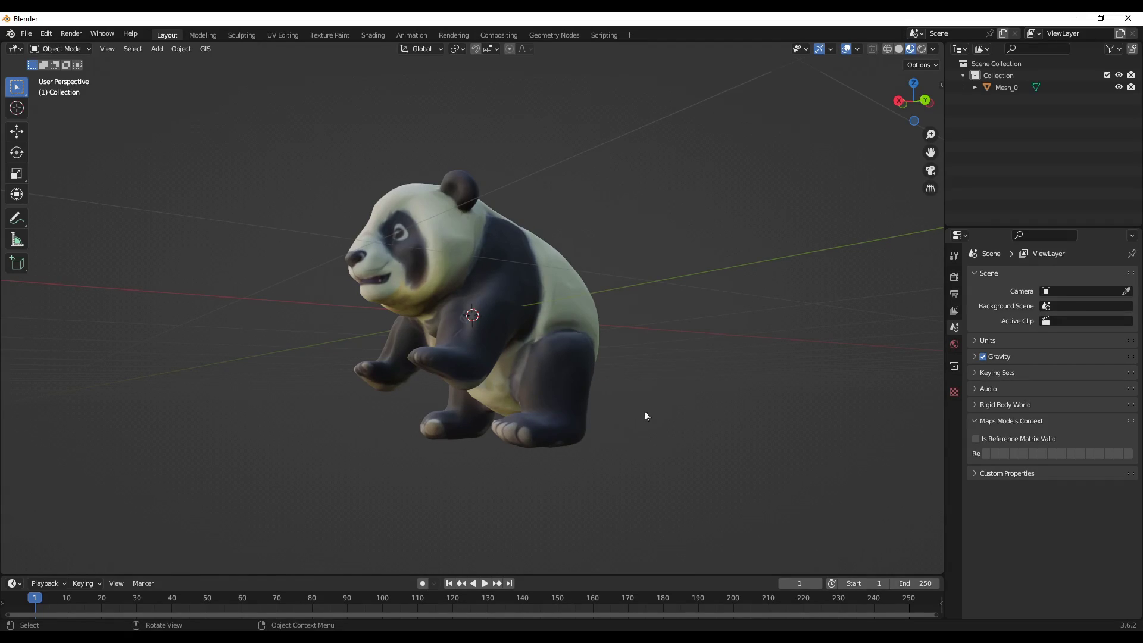
middle_click_drag(616, 442, 585, 479)
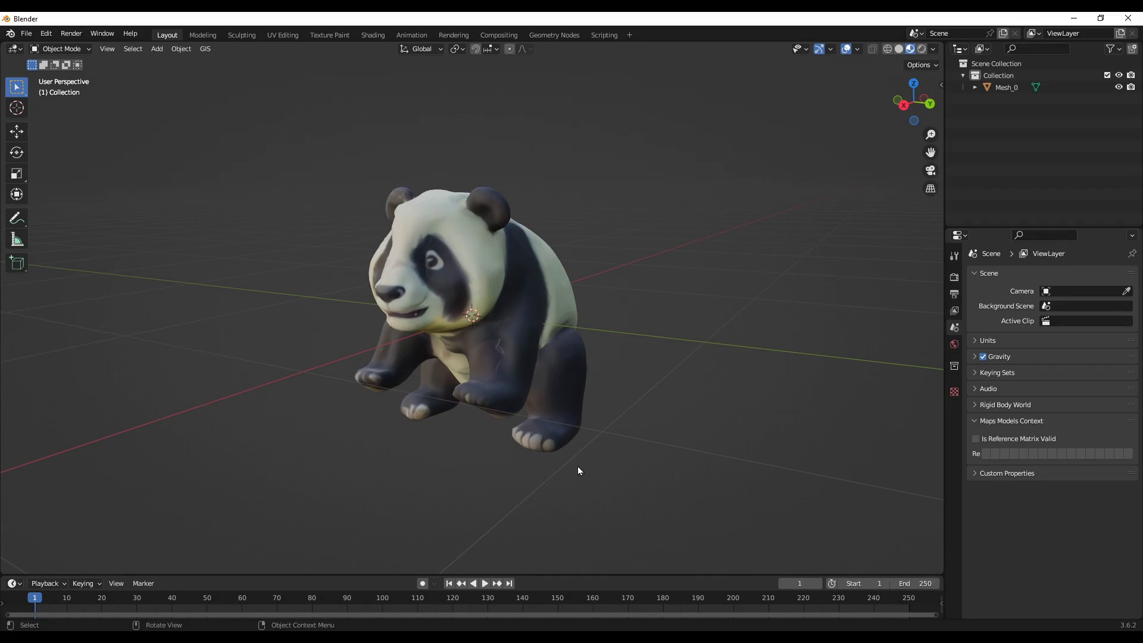